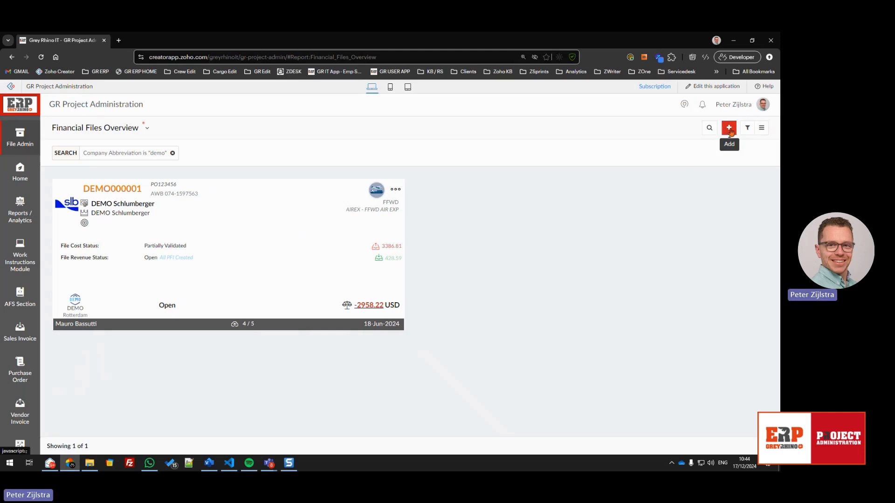
Start a new financial file, dismiss the log messages, and choose DEMO Saipem as the customer
click(730, 129)
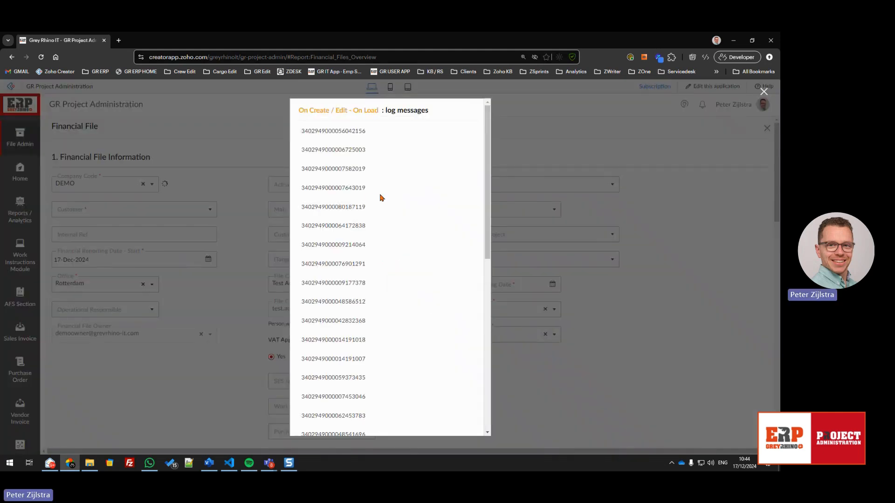
click(235, 174)
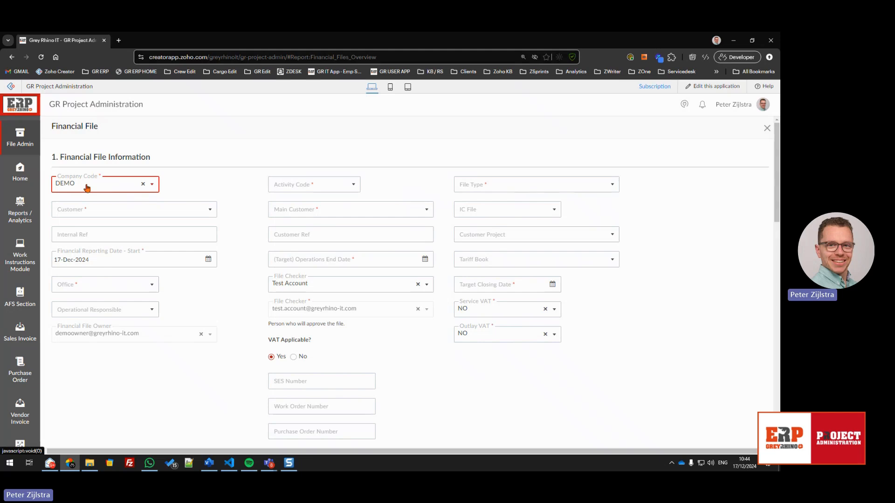
mouse_move(109, 216)
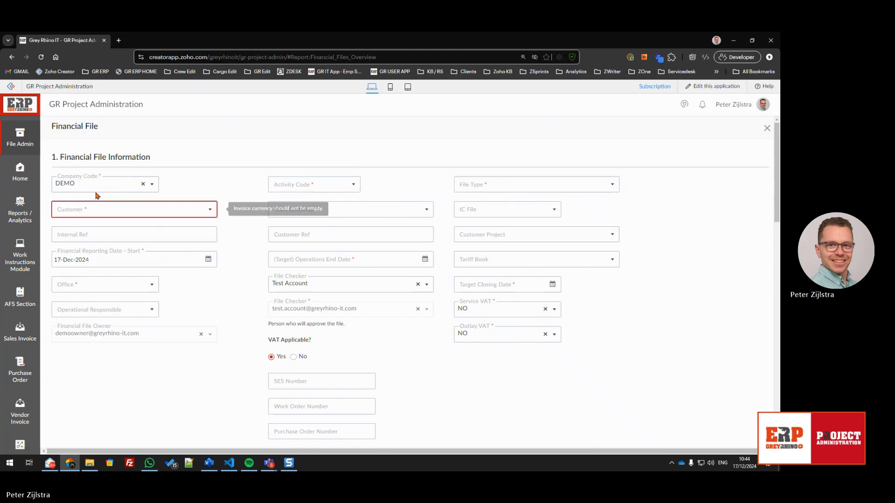
click(90, 211)
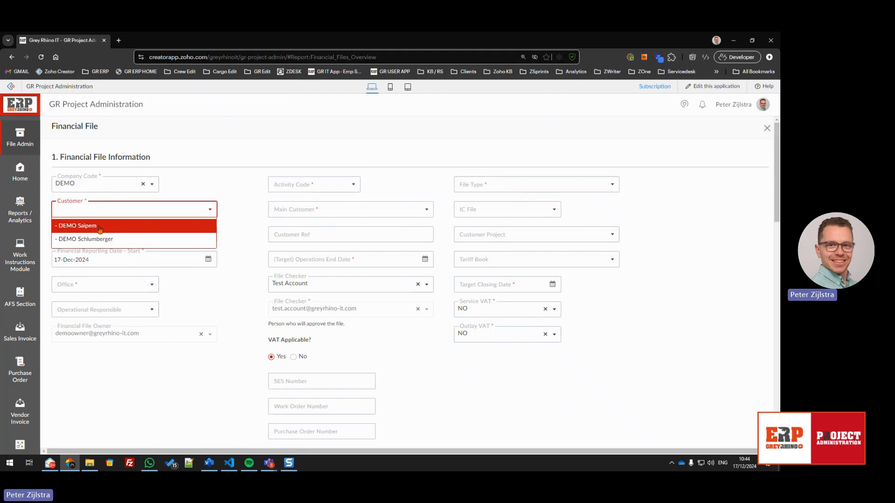
click(100, 227)
Enter "transportation of gas pipes to Luanda" as the file's internal reference
click(105, 234)
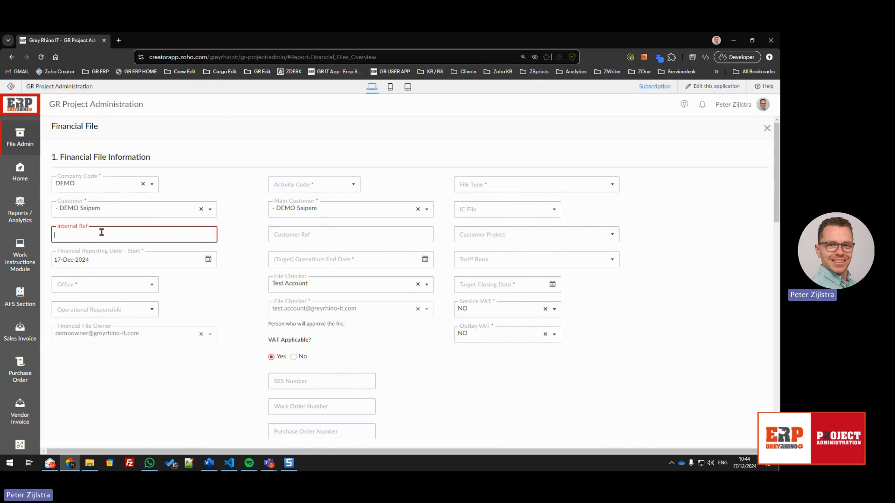
text(transportation of)
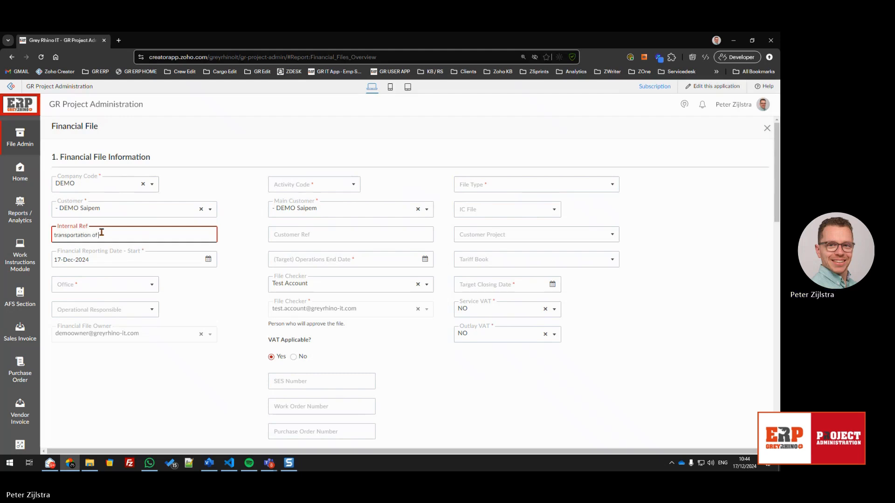
text( gas pip)
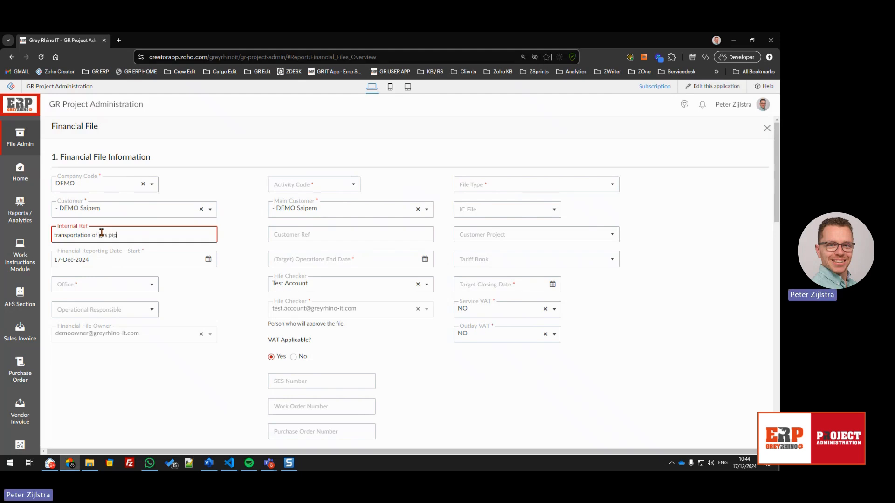
text(es to Luanda)
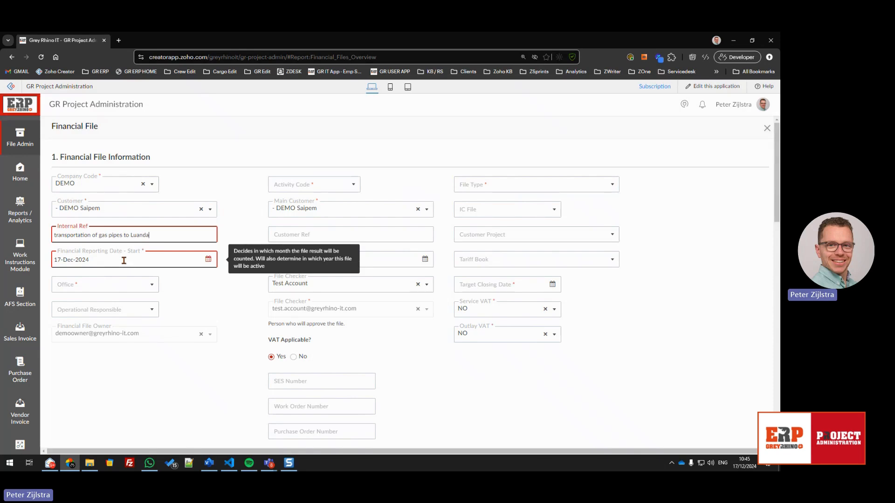
Set the office to Rotterdam and find and assign the employee who is operationally responsible for the file
click(102, 284)
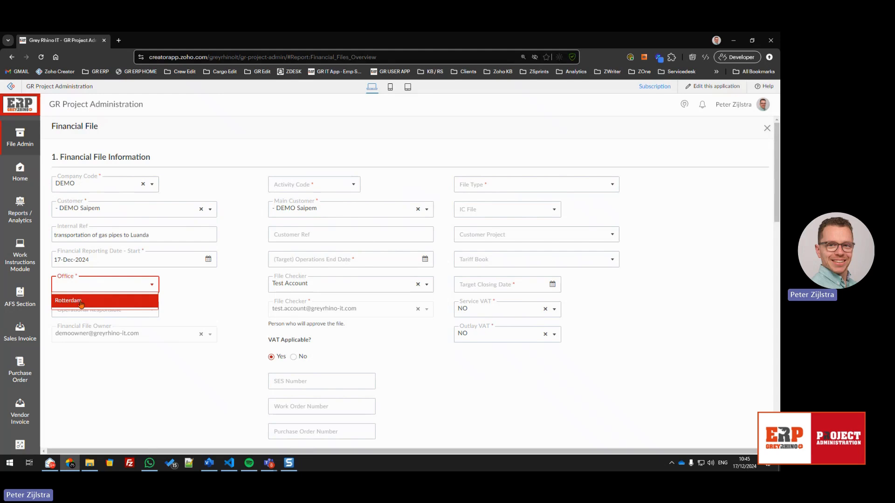
click(80, 302)
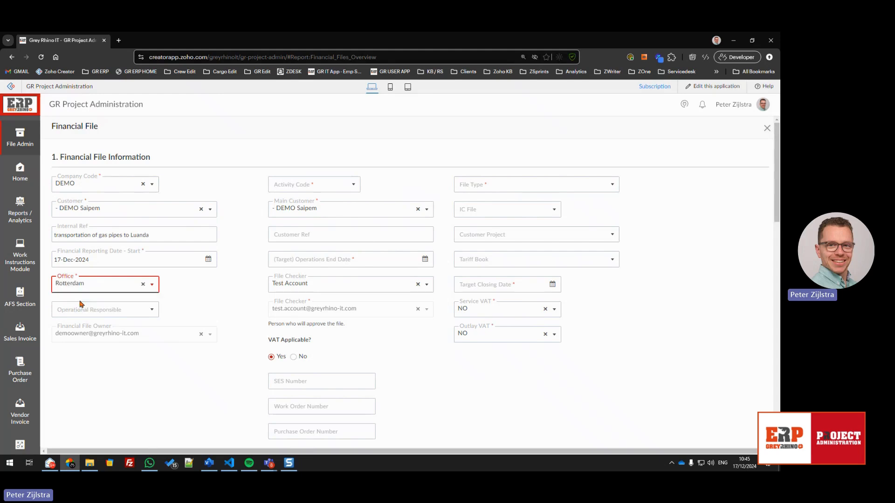
mouse_move(98, 316)
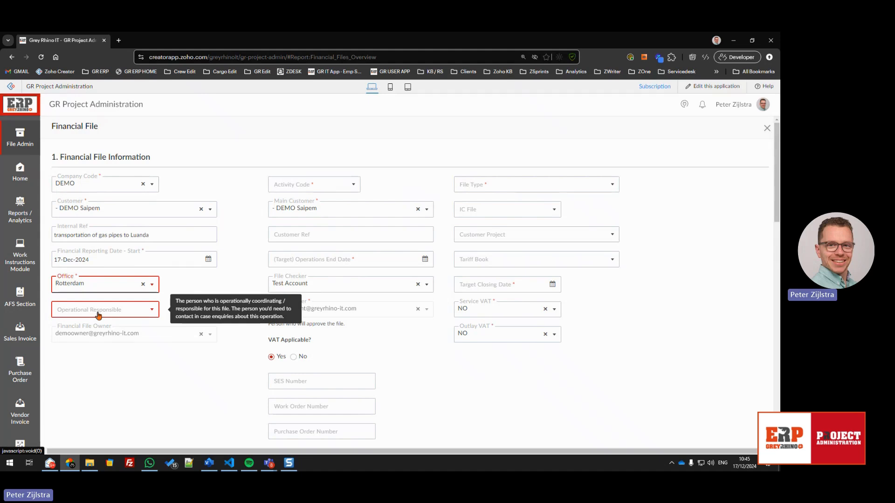
click(98, 311)
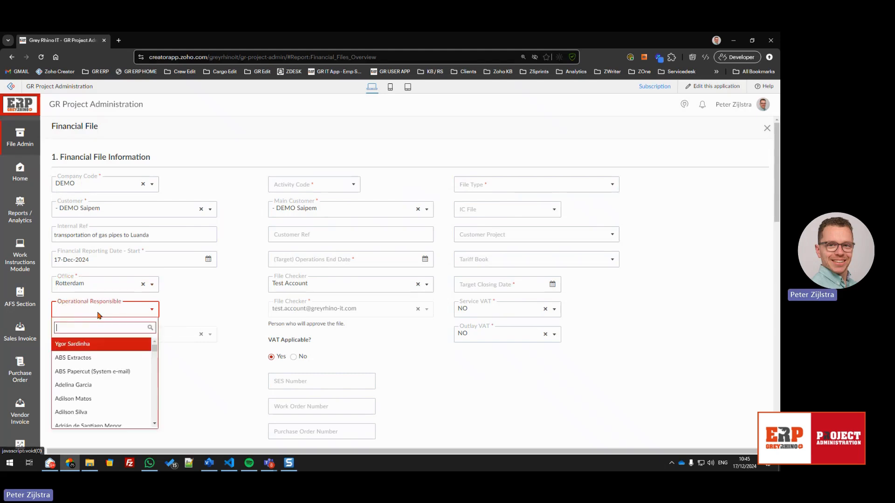
text(peter)
click(104, 347)
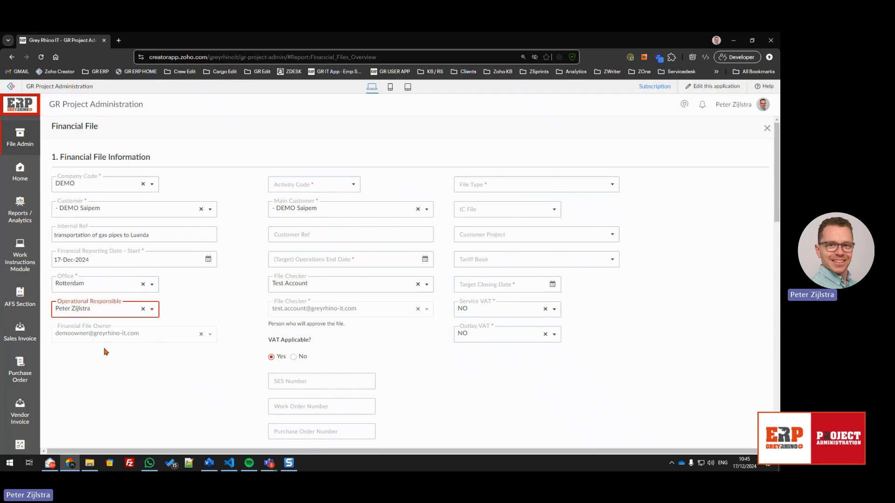
Set the activity code to FFWD - Freight Forwarding and enter "customer ref1" as the customer reference
click(301, 188)
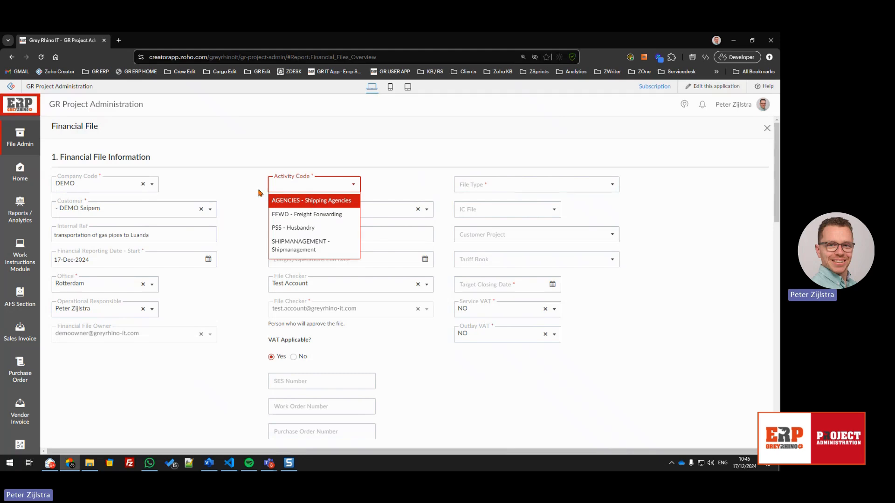
click(313, 215)
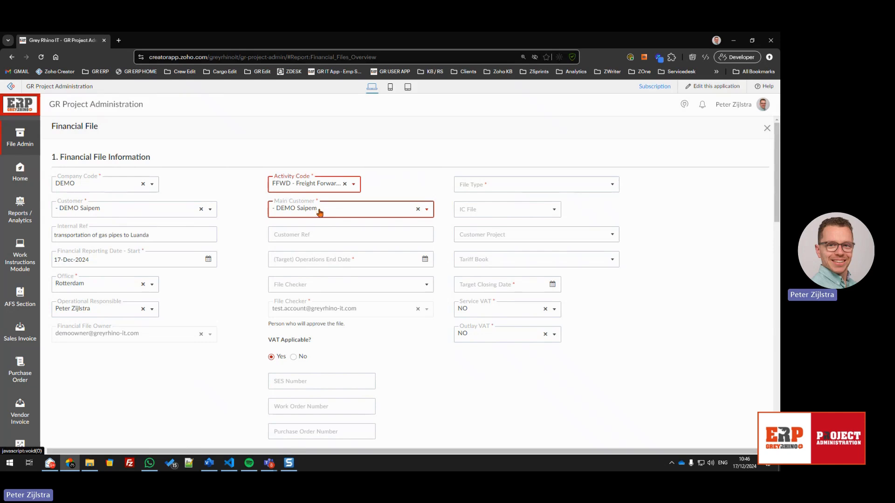
click(331, 234)
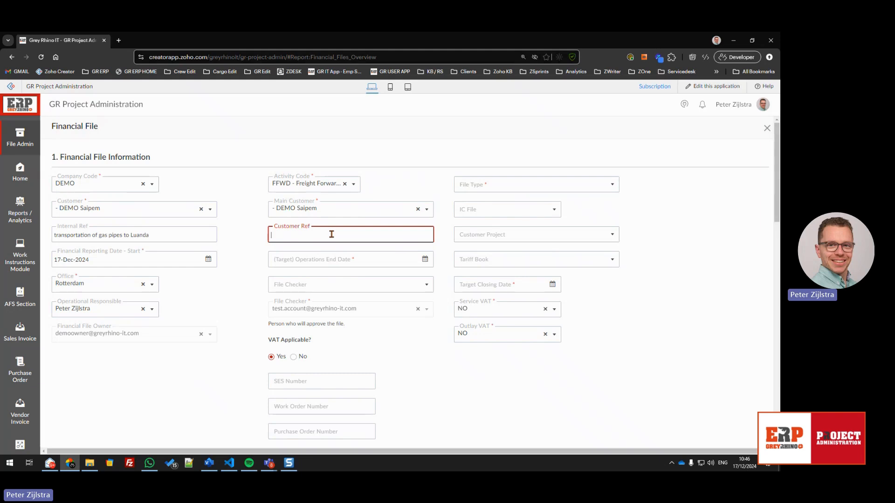
text(customer ref1)
Set the target operations end date to 31-Dec-2024 and select the second listed person as file checker
click(335, 256)
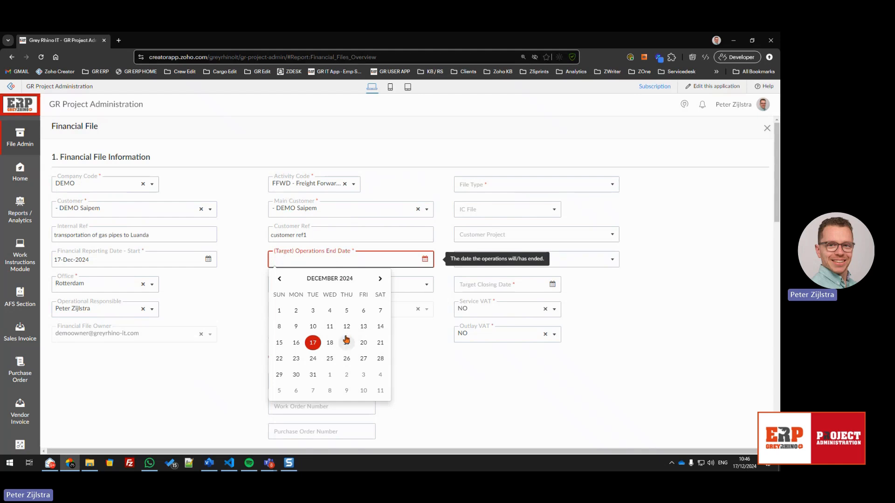
click(313, 375)
click(329, 293)
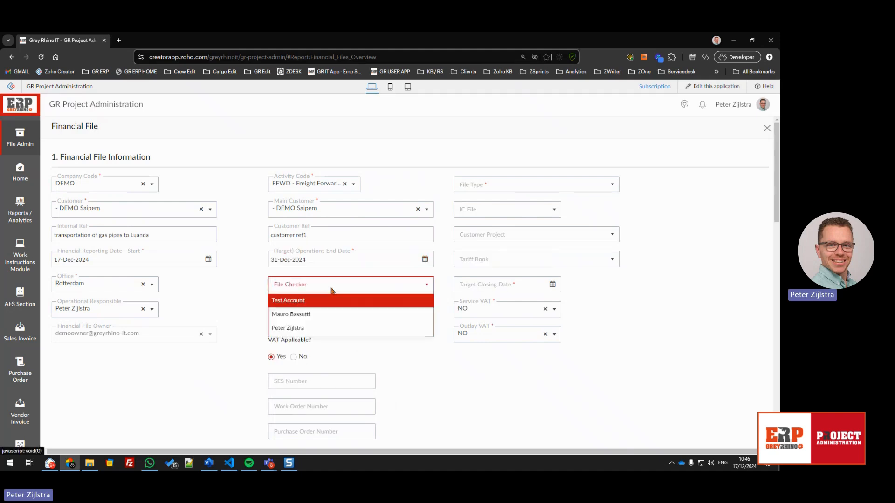
click(326, 315)
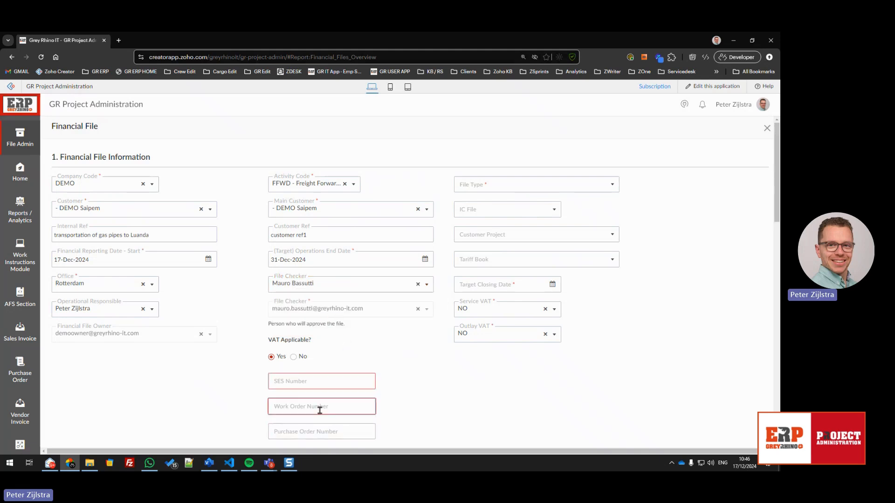
Compare the file types offered for freight forwarding with those for the activity code AGENCIES - Shipping Agencies
click(511, 186)
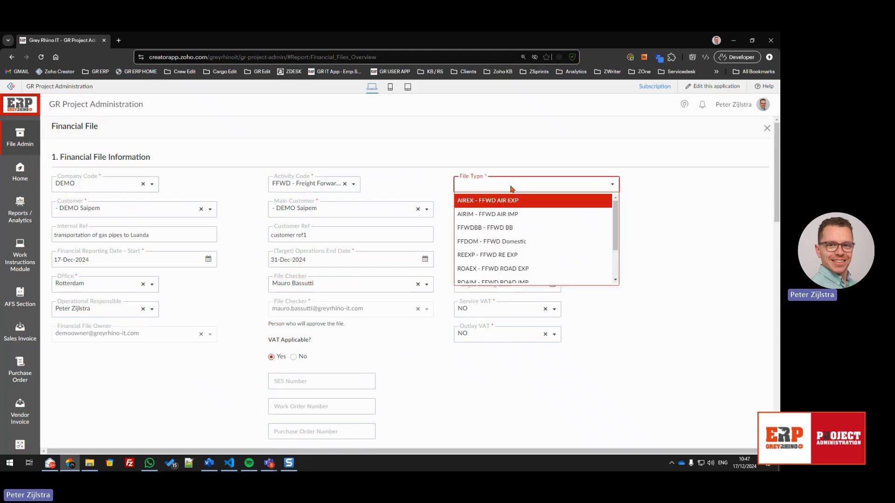
click(512, 188)
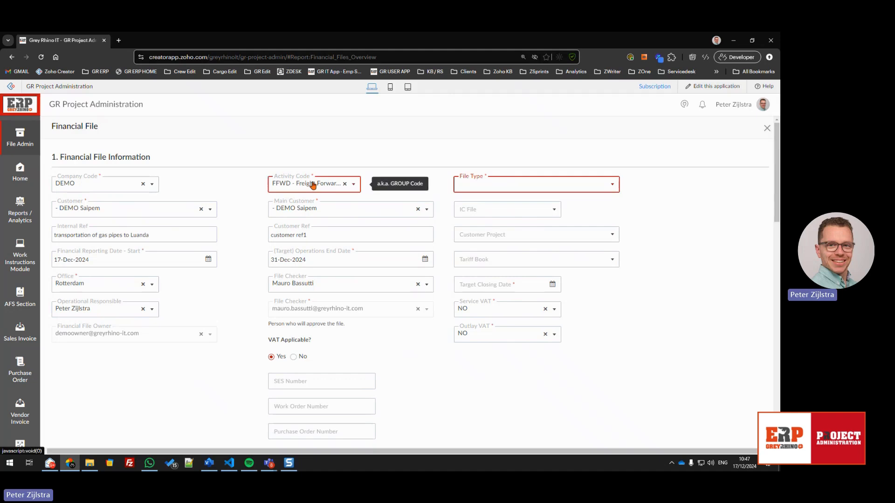
click(515, 189)
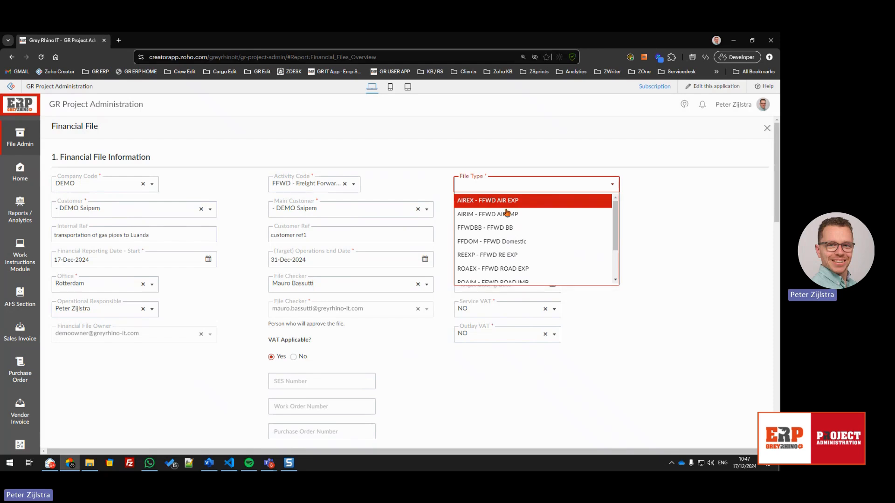
click(309, 185)
click(310, 184)
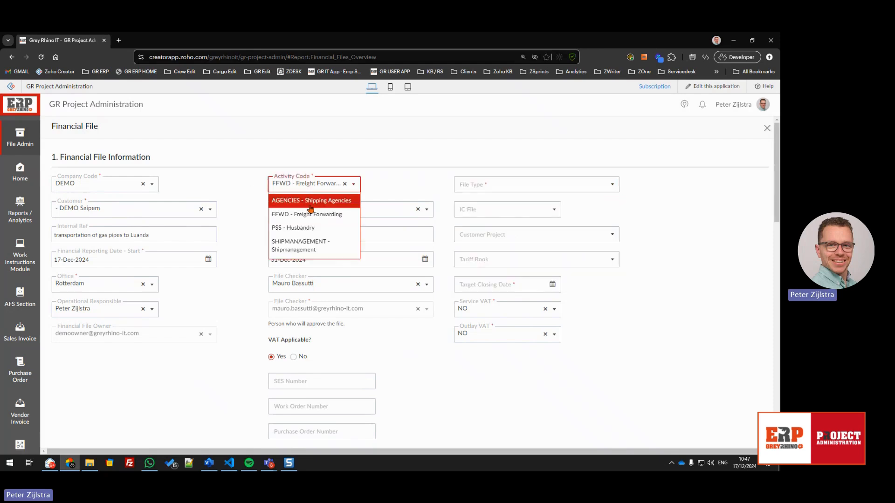
click(305, 198)
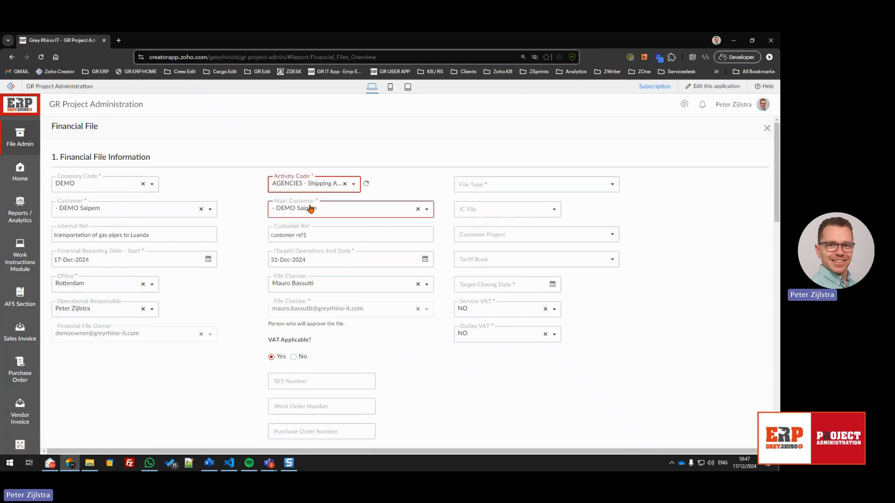
click(515, 182)
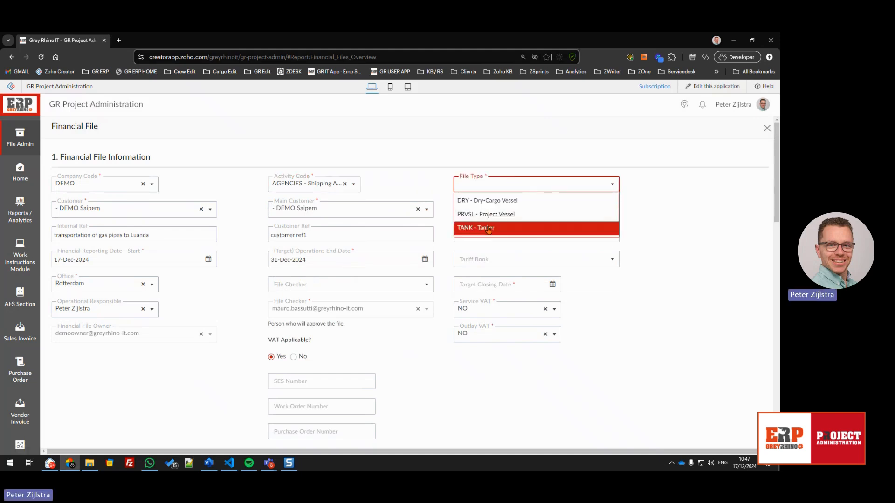
Set the activity code to FFWD - Freight Forwarding and the file type to FFWDBB - FFWD BB
click(310, 176)
click(310, 186)
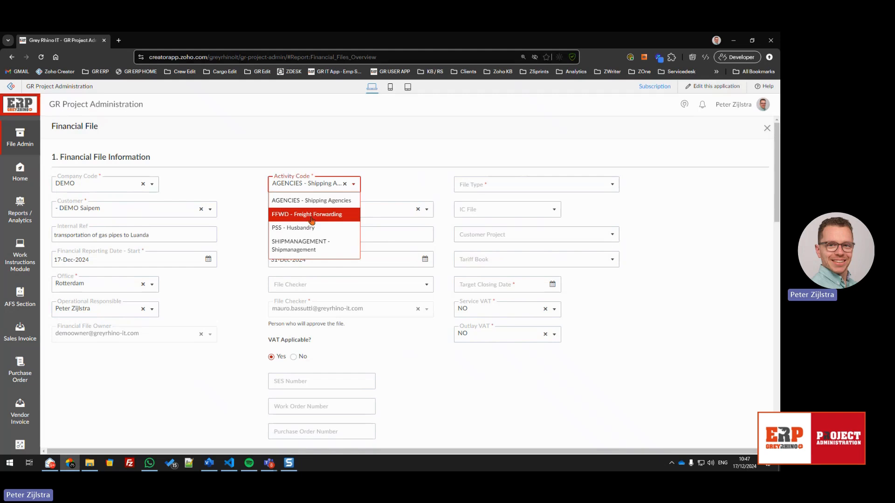
click(309, 215)
click(510, 187)
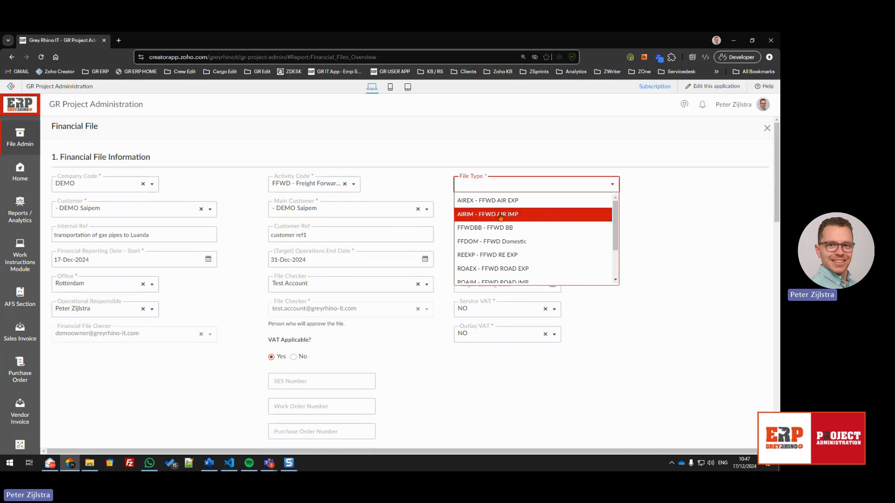
click(500, 216)
click(508, 186)
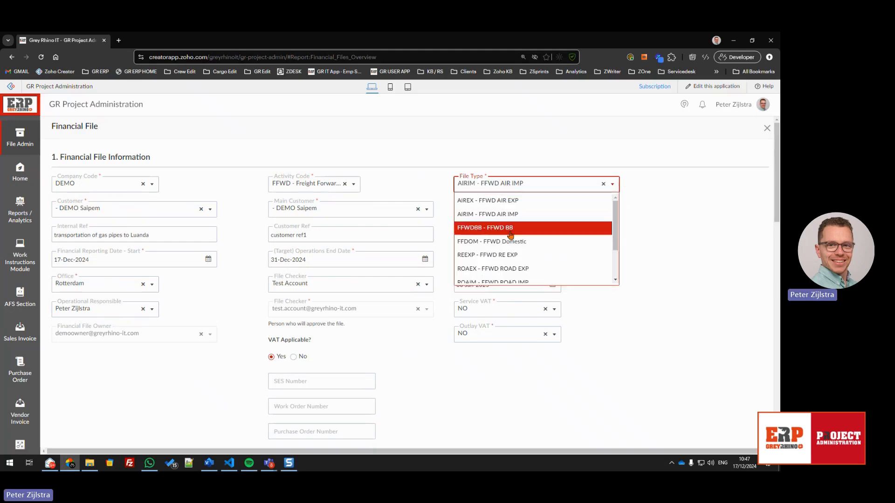
click(508, 233)
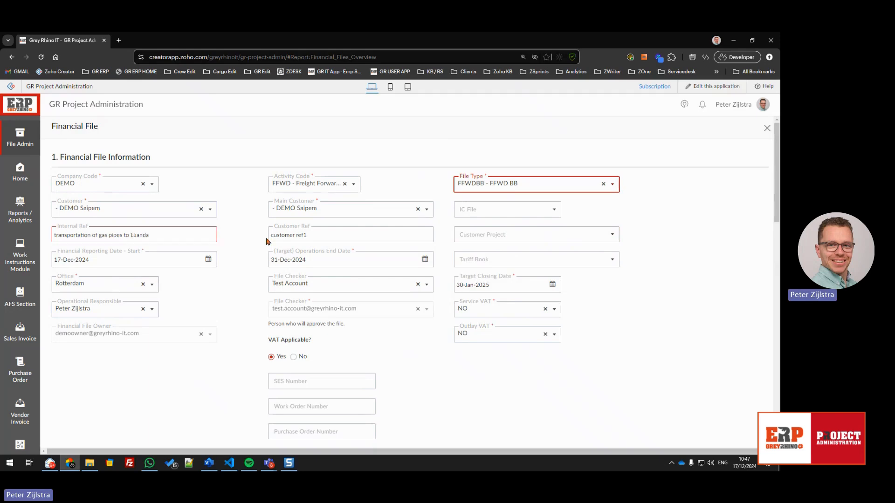
Check which customer projects and tariff books can be selected for the file
click(533, 236)
click(532, 237)
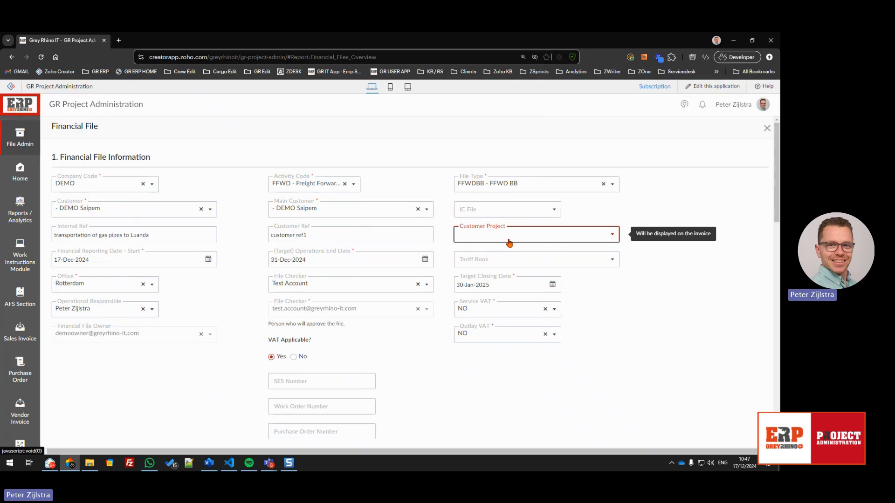
click(518, 242)
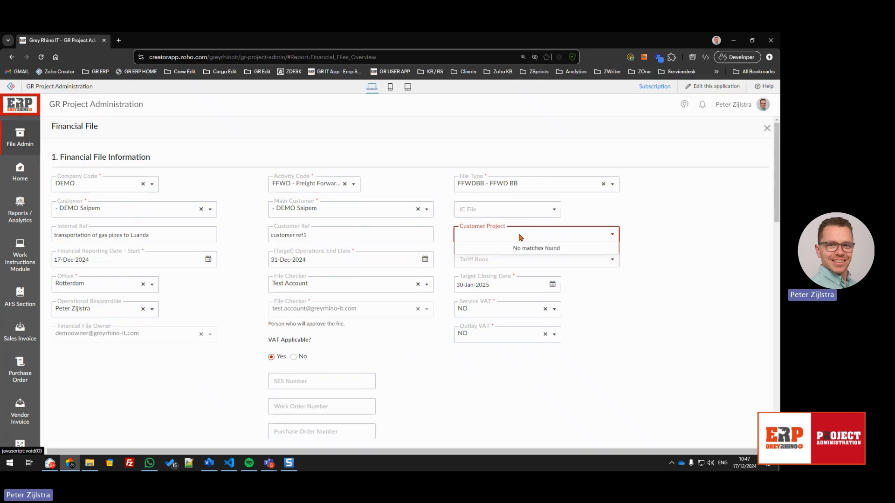
click(508, 259)
click(507, 262)
click(490, 262)
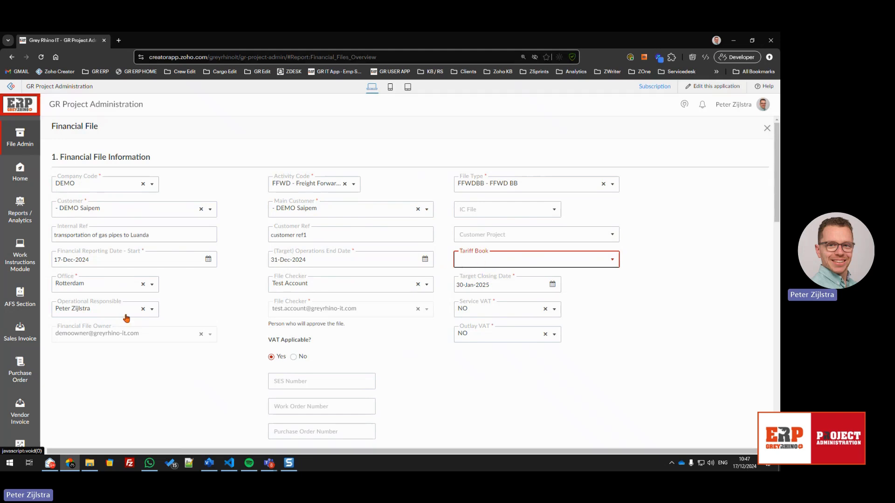
click(497, 262)
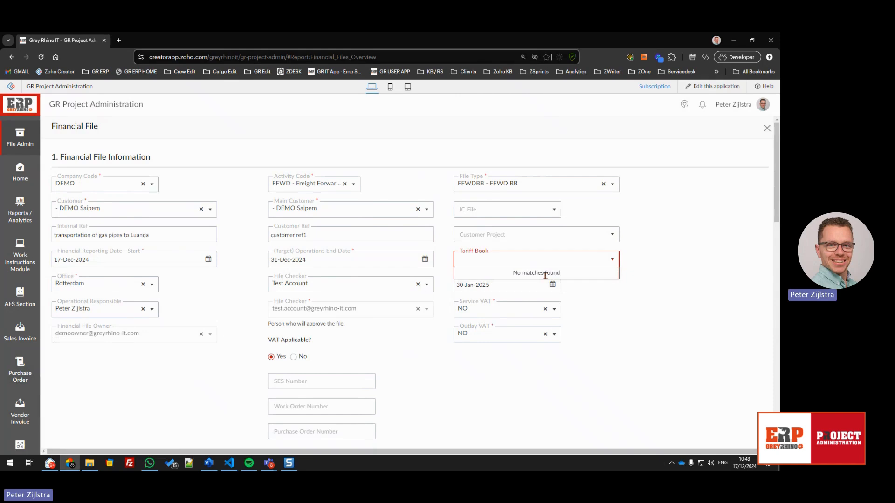
click(532, 263)
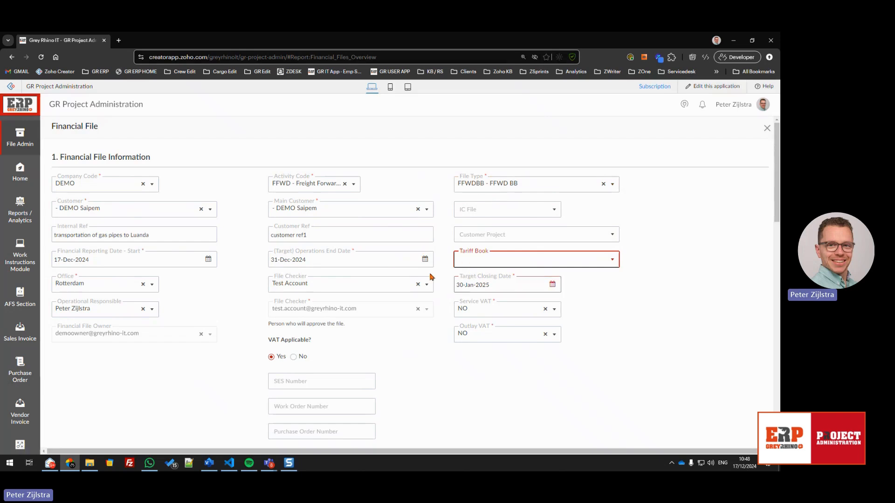
Check the calendar for the target closing date and the codes offered for Service VAT
click(510, 287)
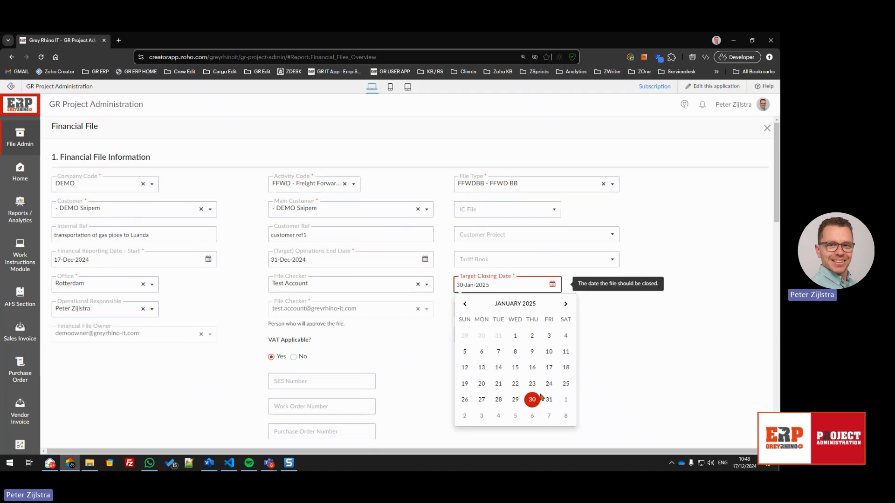
click(607, 358)
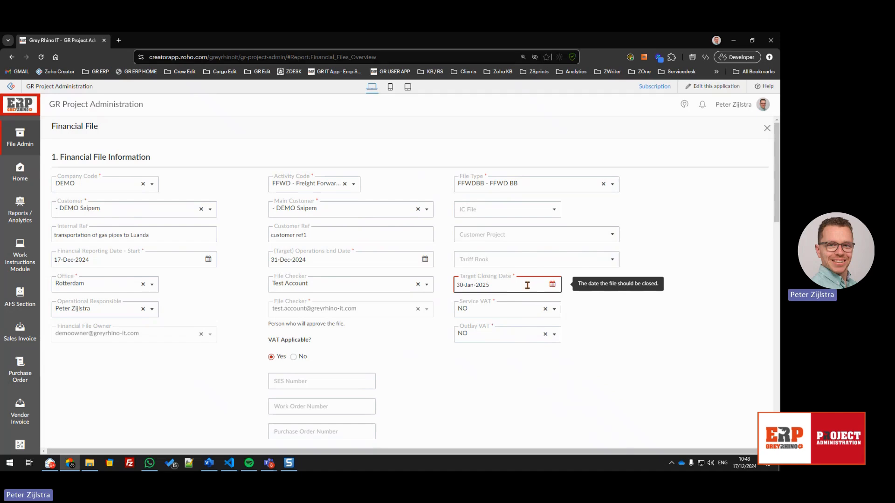
click(488, 315)
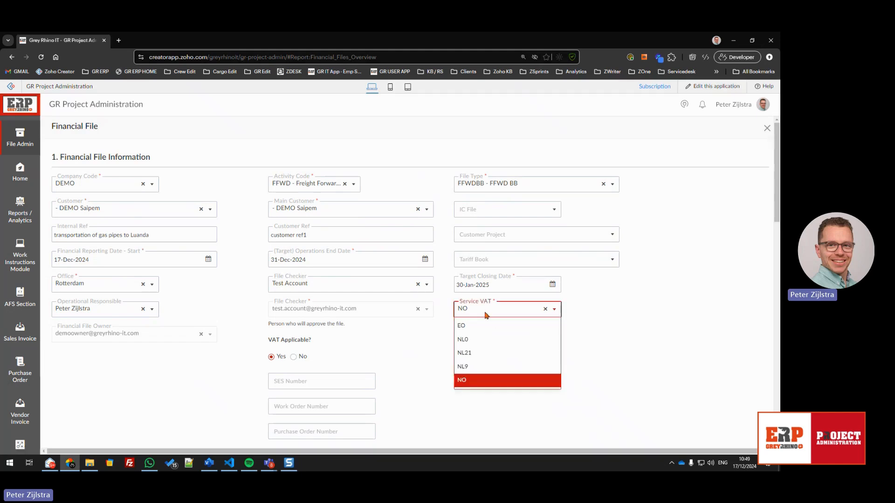
click(486, 316)
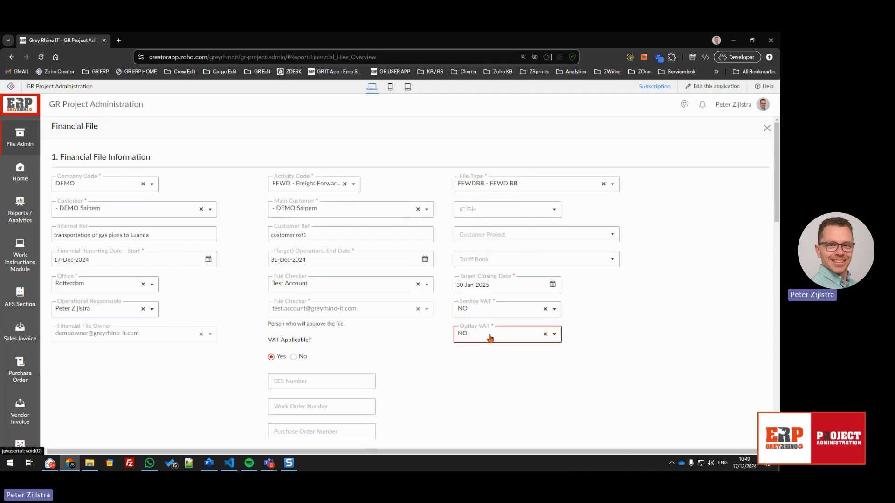
Try NL21 as the Service VAT code, returning the field to NO
click(485, 312)
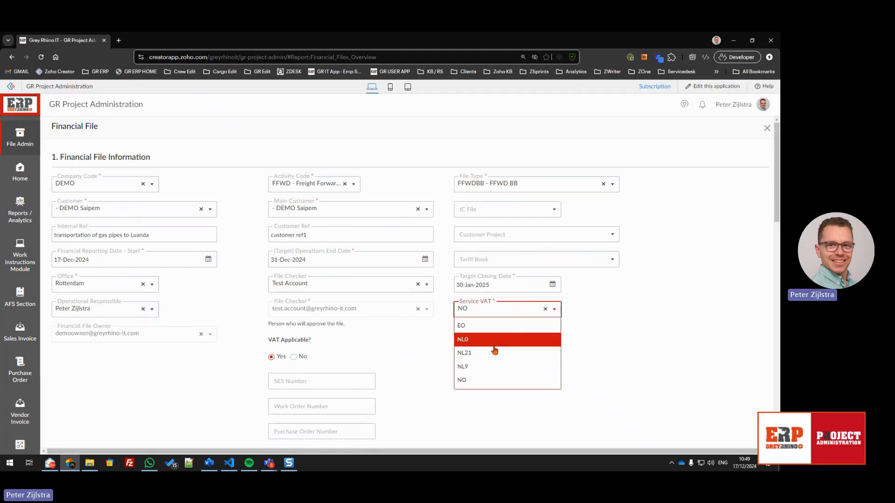
click(493, 353)
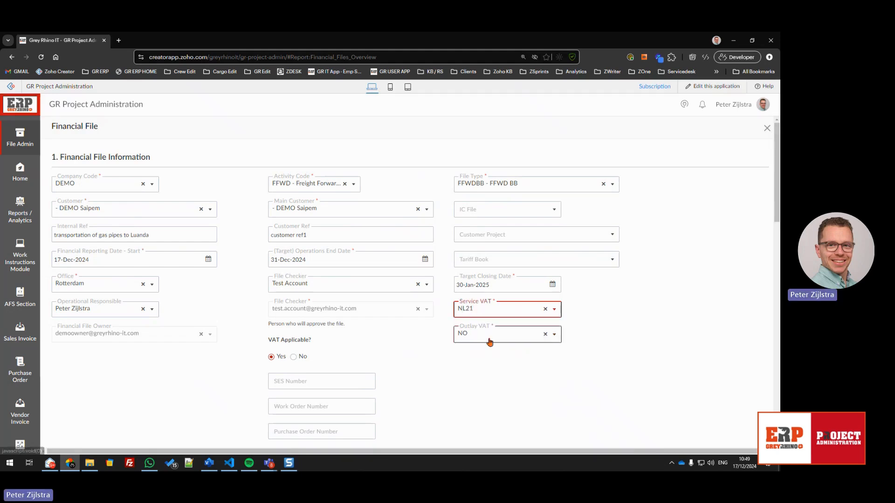
click(483, 312)
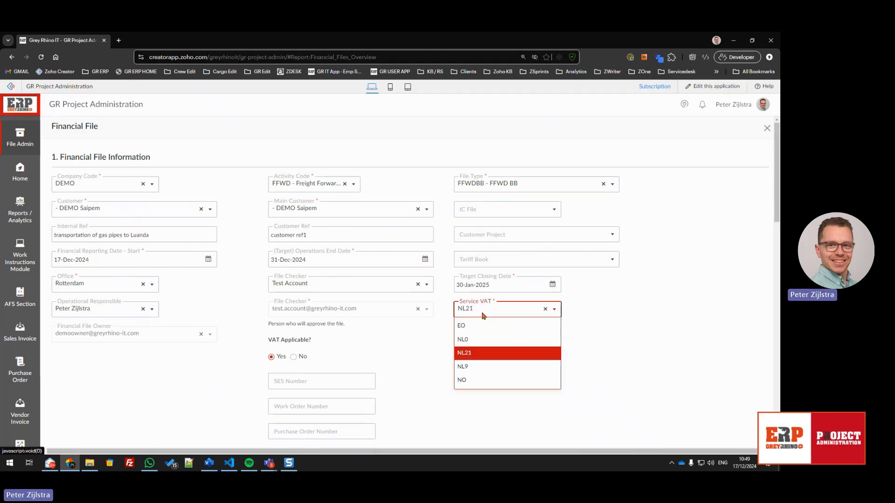
click(479, 379)
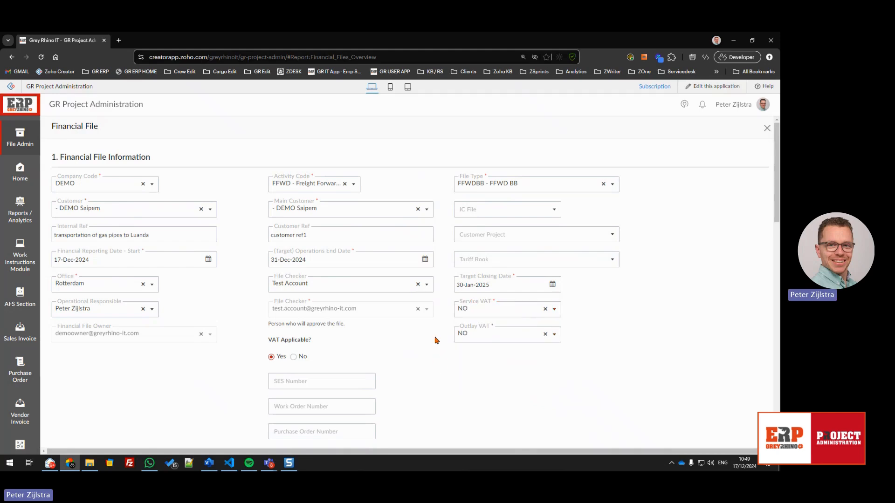
Submit the completed financial file form to create the DEMO Saipem file
scroll(436, 339, down, 3)
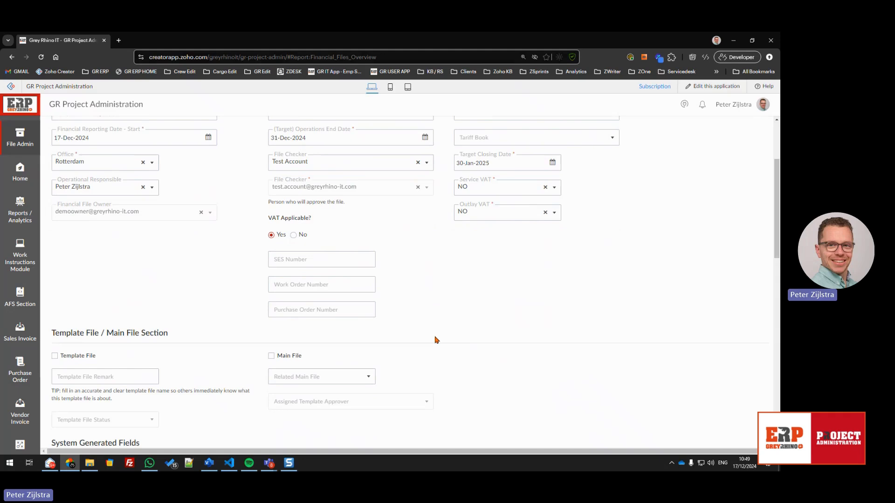
scroll(307, 332, down, 3)
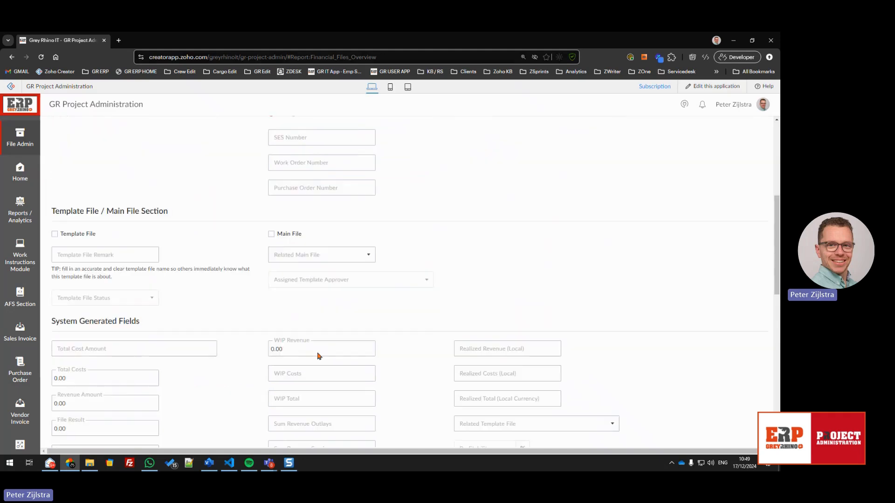
scroll(261, 328, down, 2)
scroll(220, 330, down, 10)
click(390, 427)
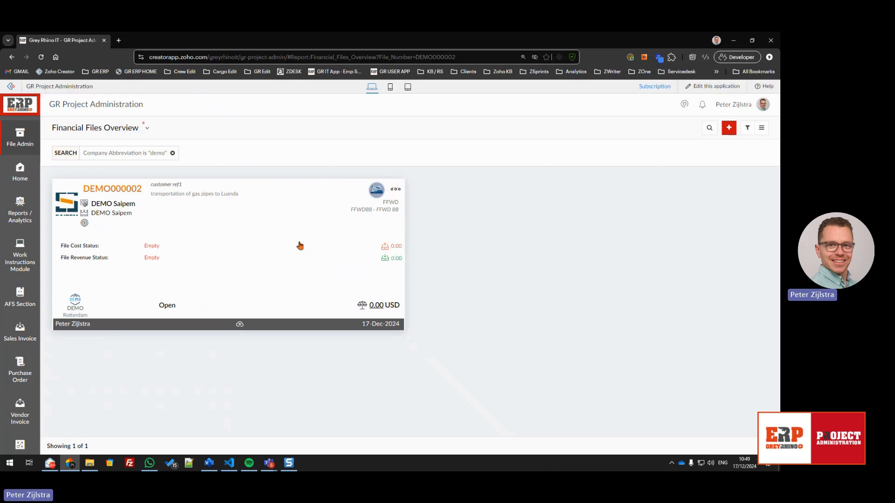
Examine the new DEMO Saipem file's summary, reporting dates, related budget lines, invoices and record info, and close its details
click(254, 237)
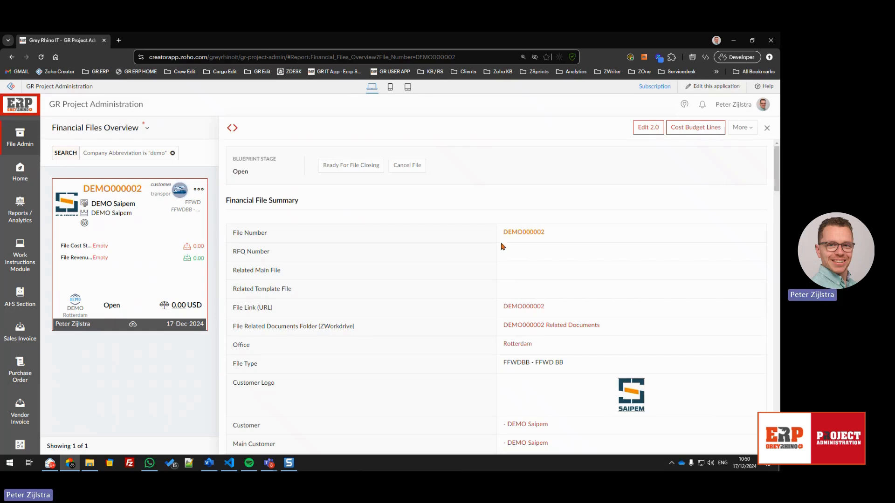
scroll(574, 267, down, 3)
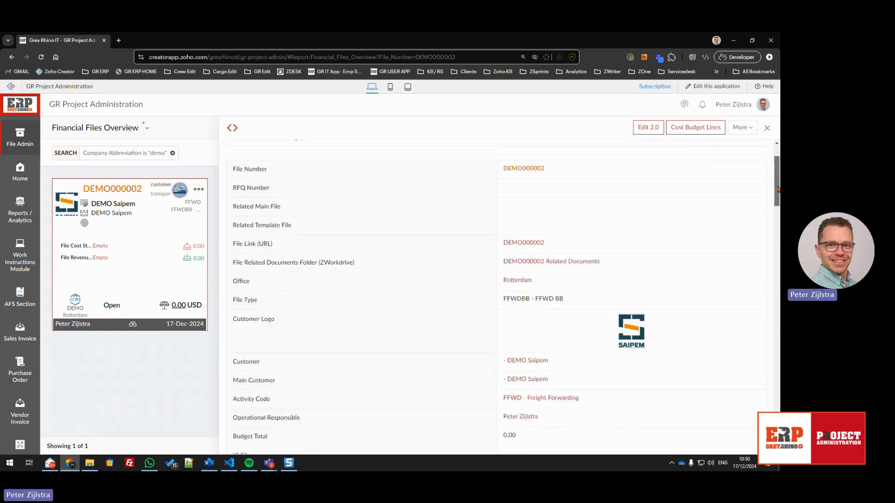
scroll(522, 282, down, 5)
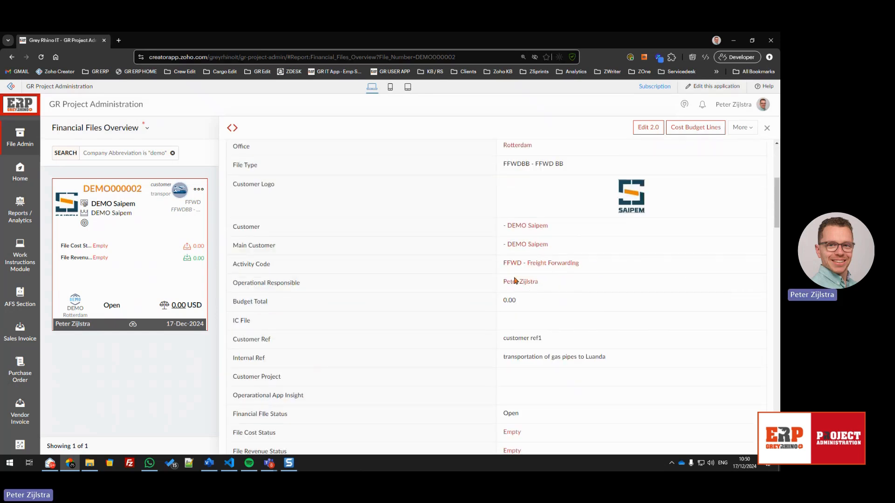
scroll(568, 284, down, 15)
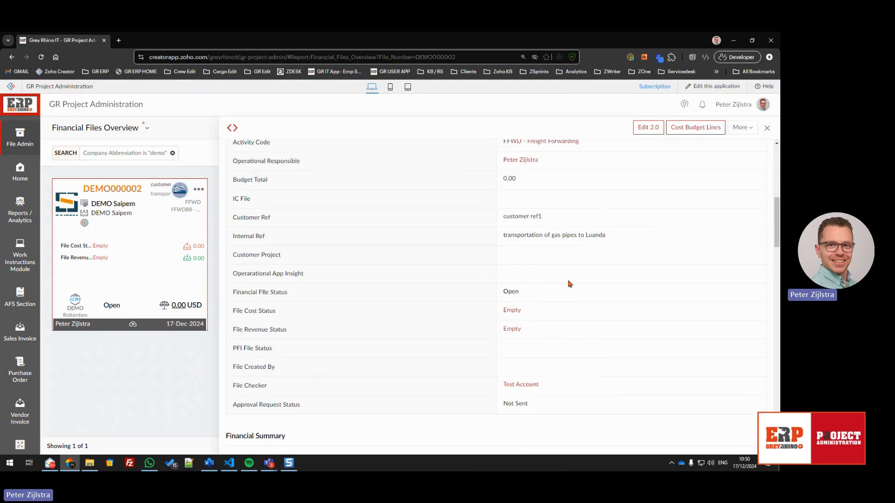
scroll(542, 242, up, 5)
scroll(538, 233, down, 10)
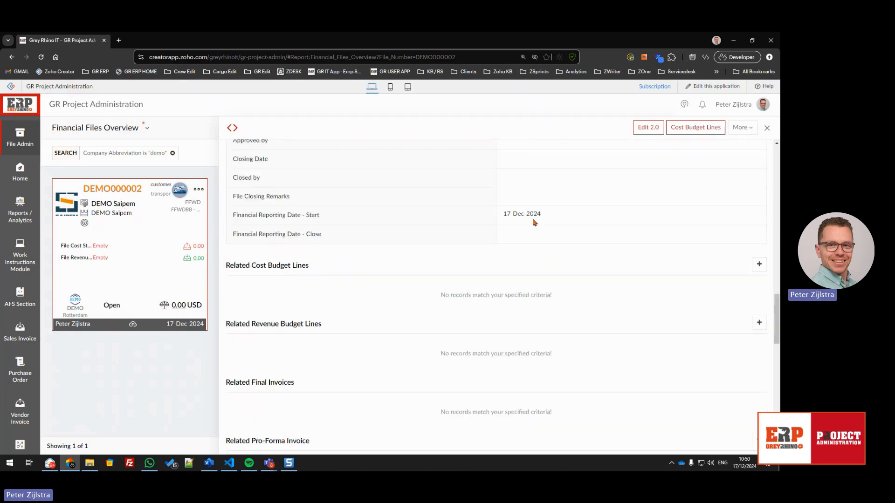
scroll(536, 228, down, 20)
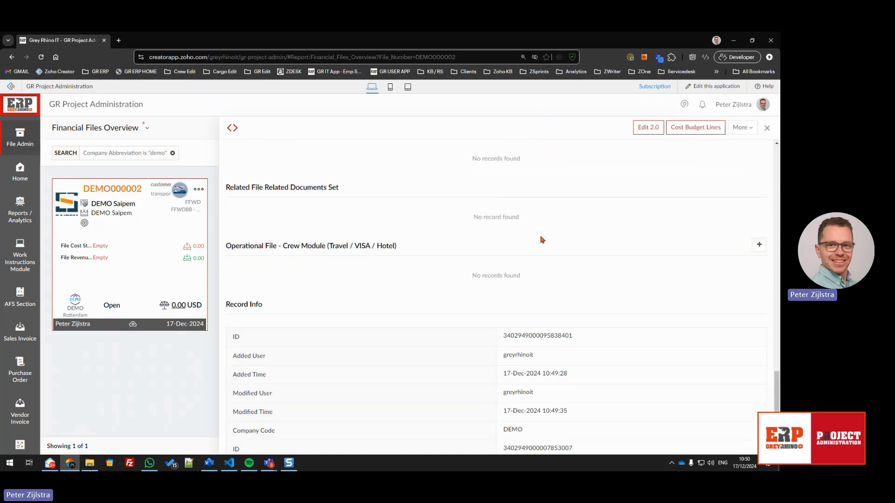
scroll(543, 247, up, 20)
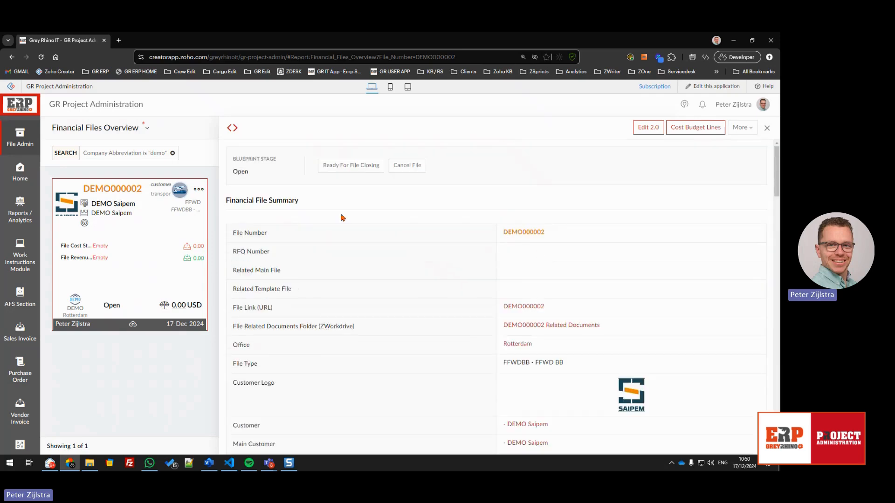
click(767, 128)
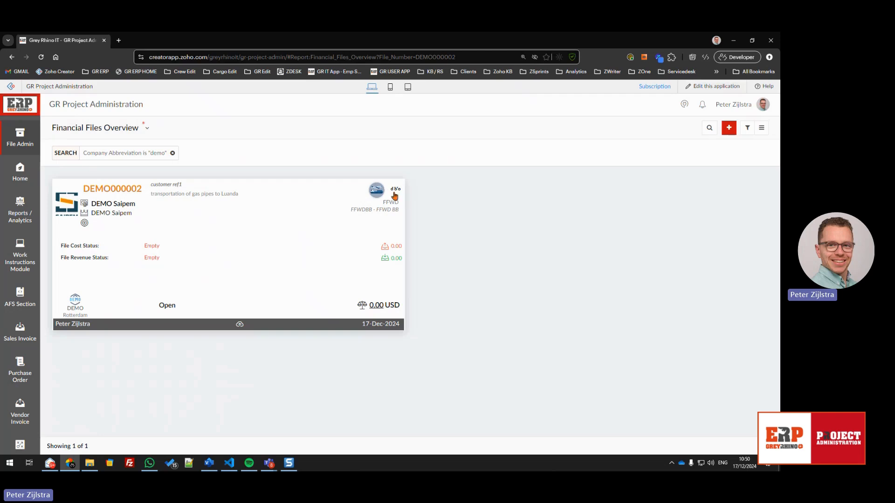
Open the DEMO Saipem financial file for editing with the Edit 2.0 action
click(395, 190)
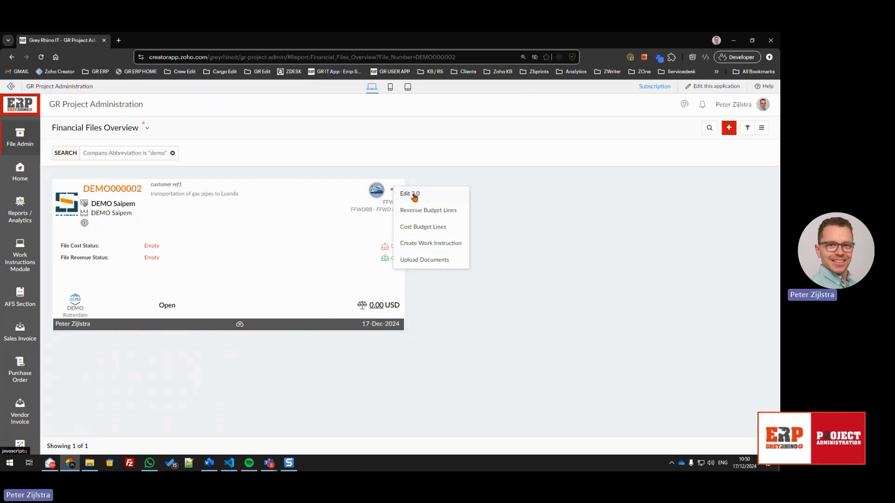
click(413, 195)
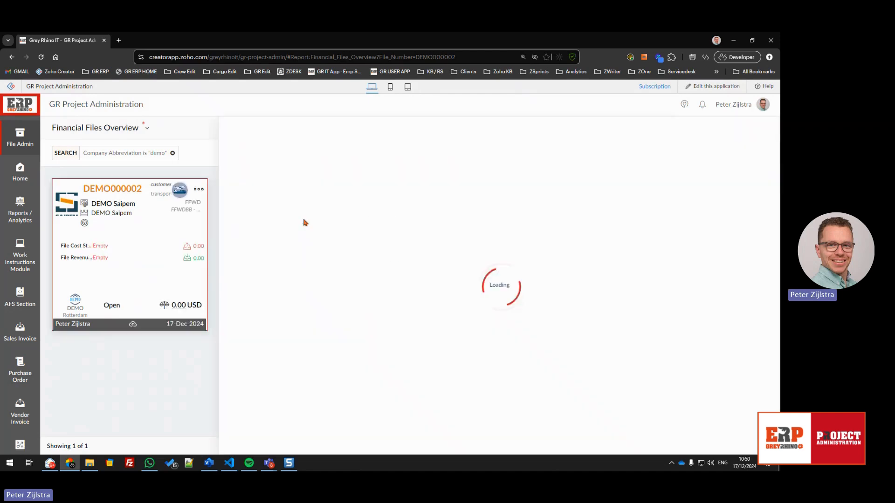